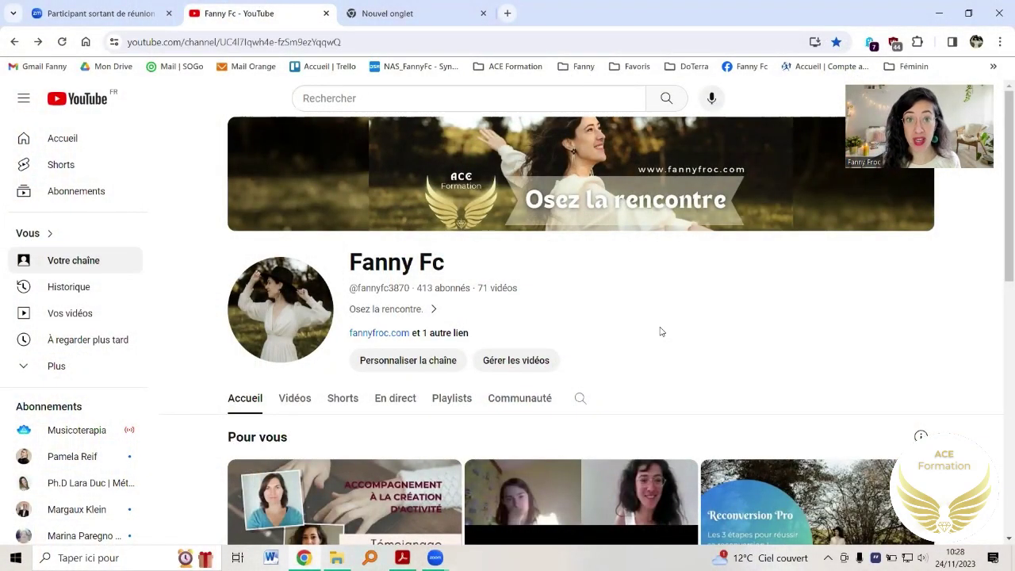
- Find the Vidéos row and open 'Récupérer votre attestation de droit de formation continue'
scroll(662, 332, "down", 5)
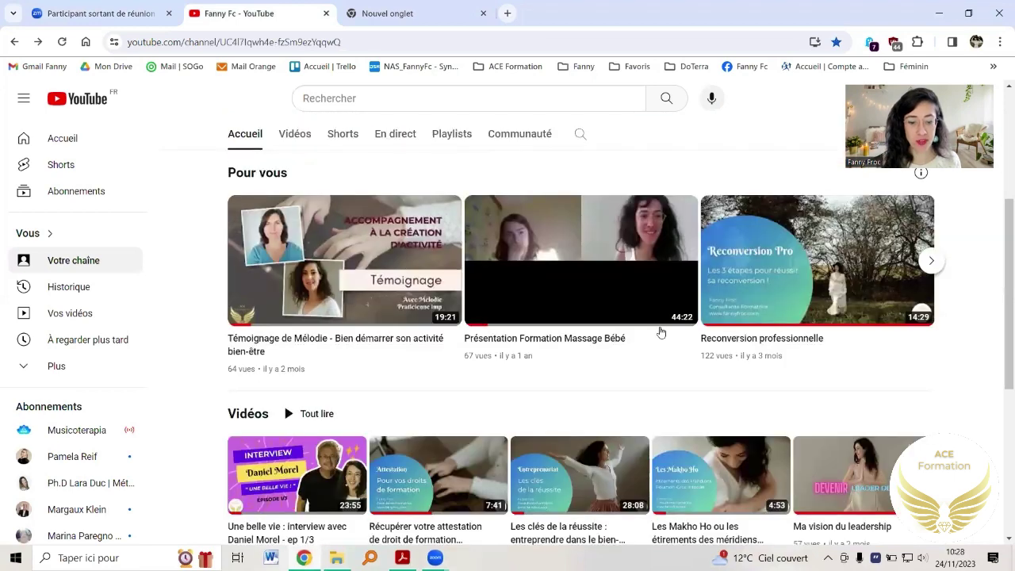
scroll(476, 469, "down", 1)
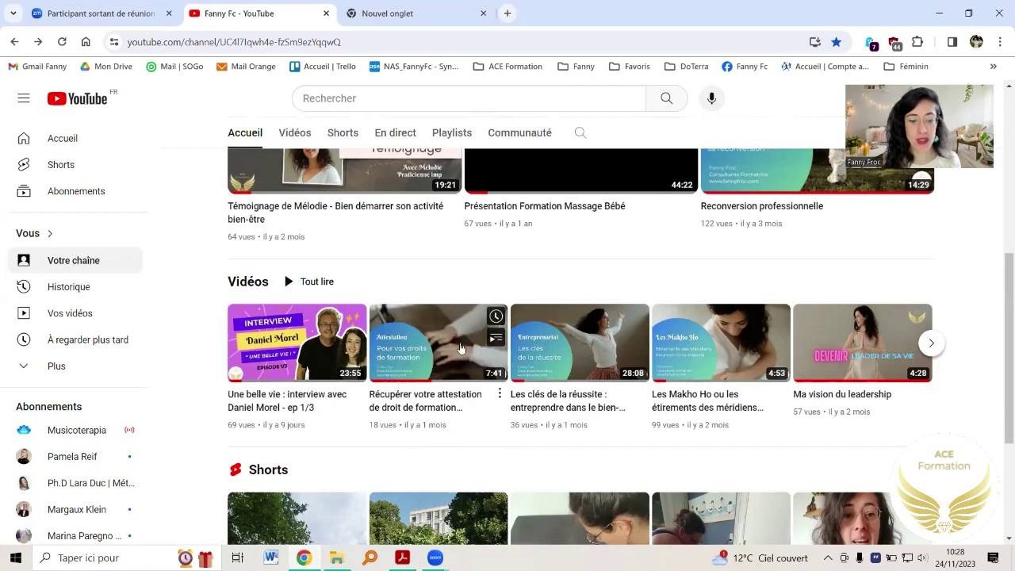
scroll(427, 336, "up", 5)
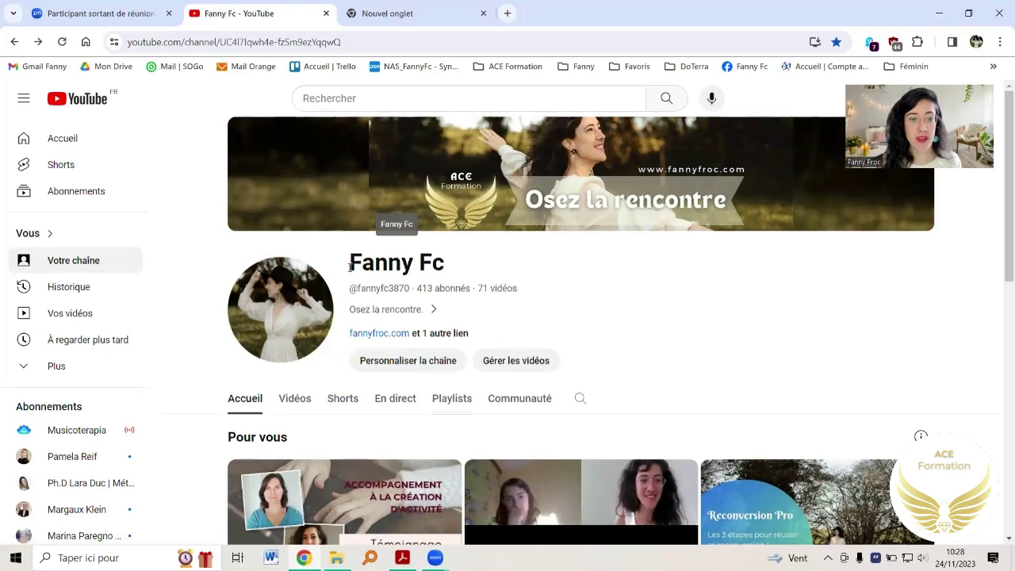
scroll(551, 301, "down", 5)
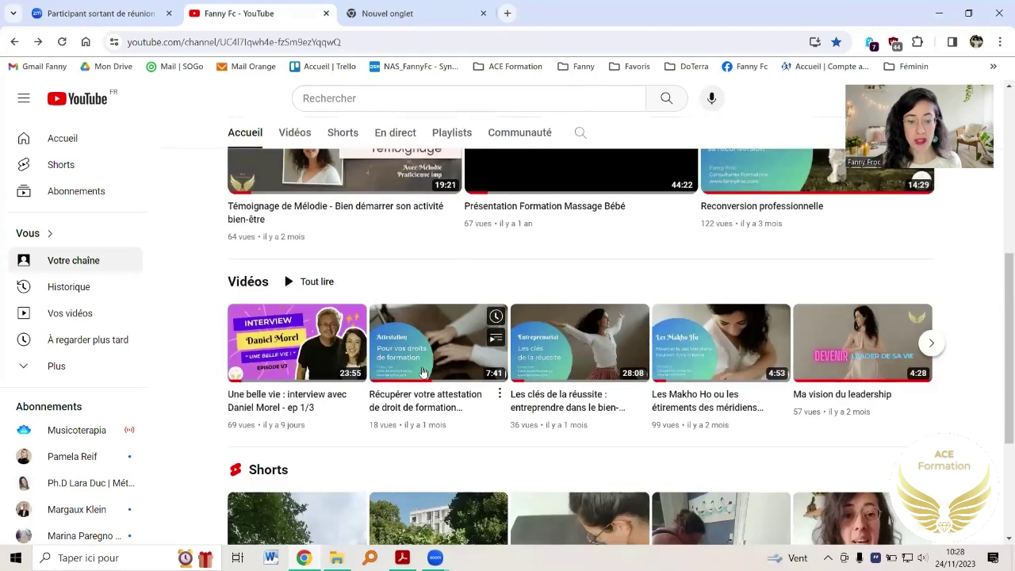
left_click(411, 363)
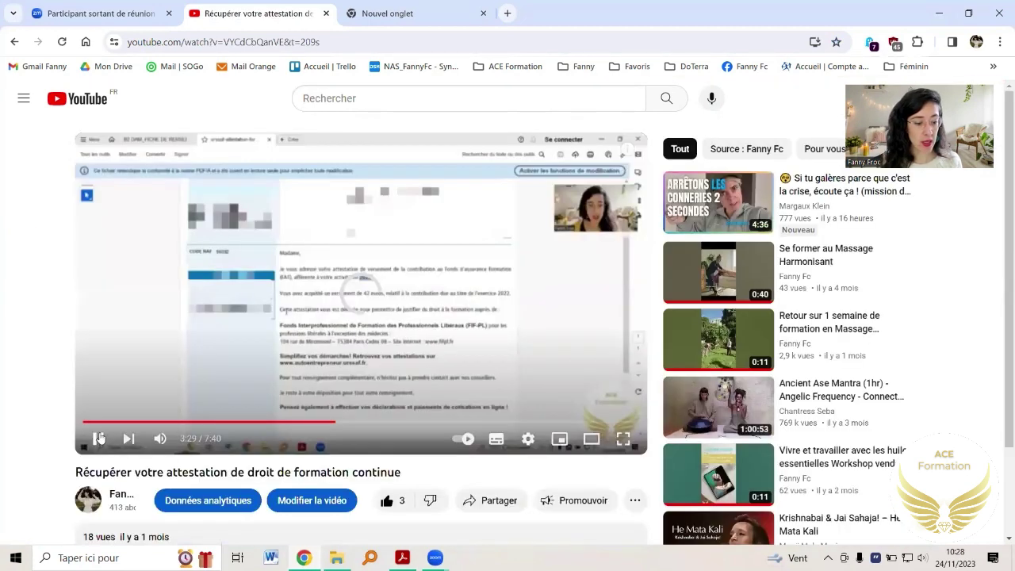
- Pause the attestation video and rewind to about 3:07, where the Urssaf attestation appears
left_click(98, 439)
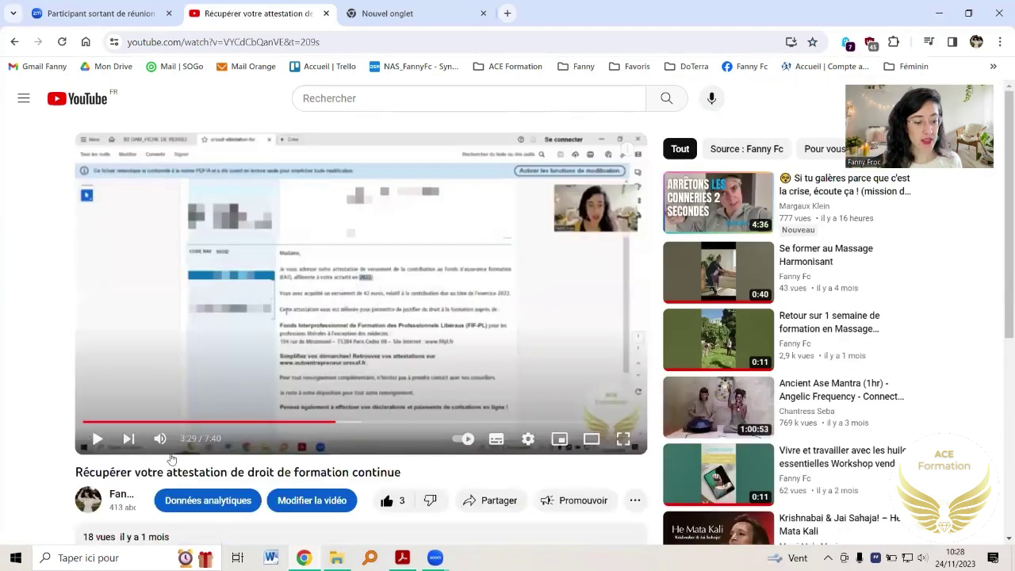
left_click_drag(335, 426, 310, 435)
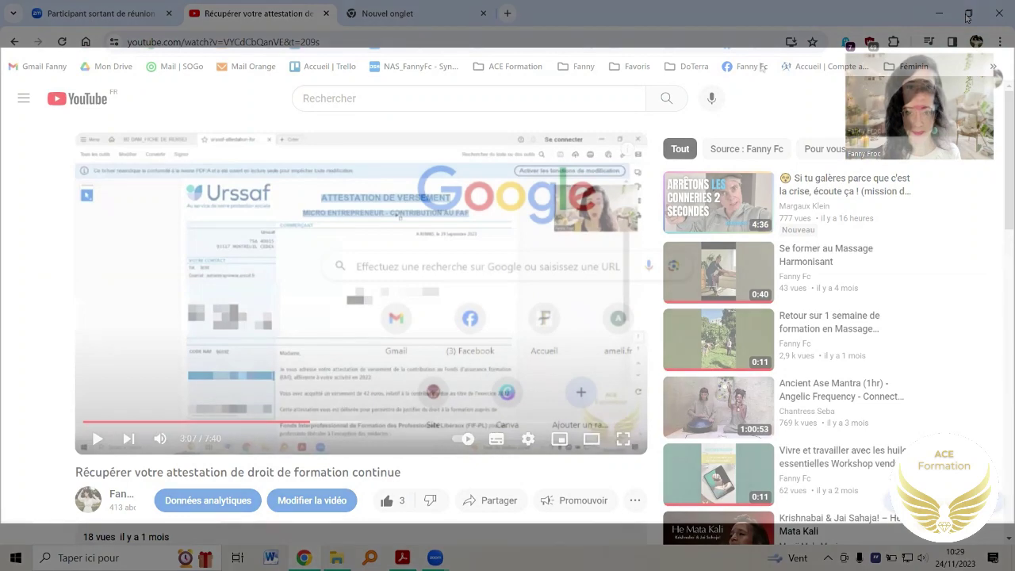
- Restore the browser window and search Google for 'fif pl'
left_click(968, 14)
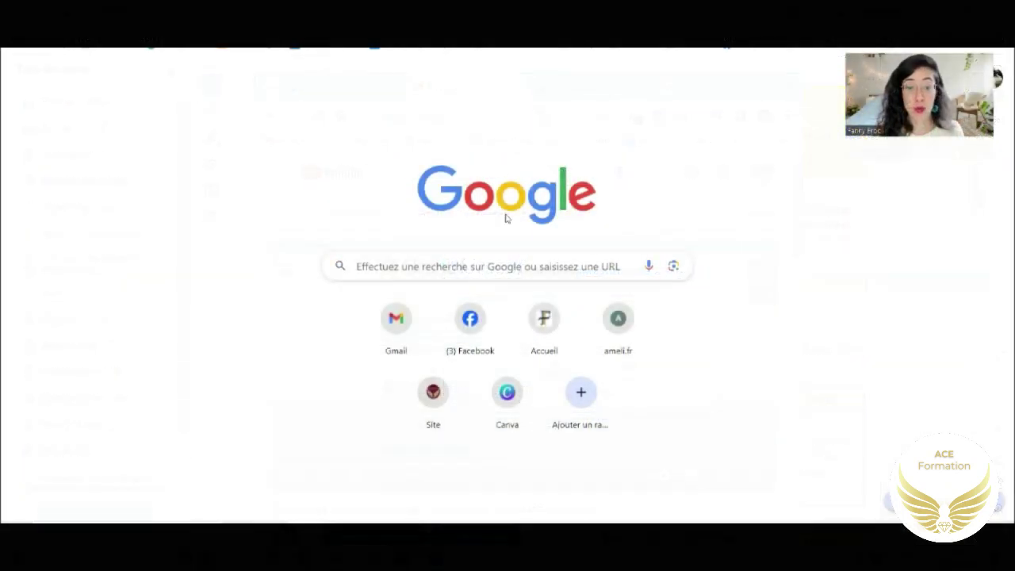
left_click(446, 263)
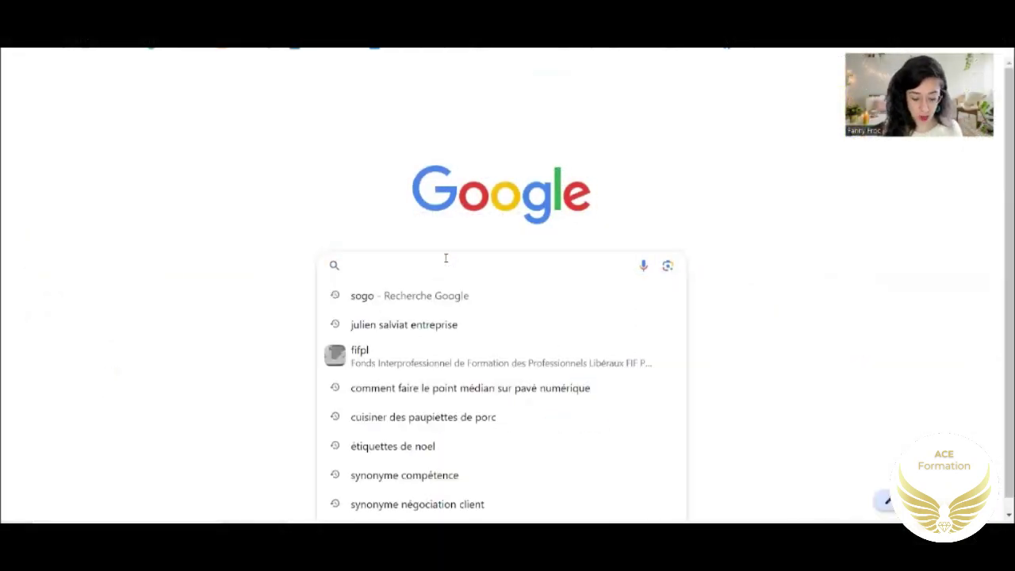
type("f")
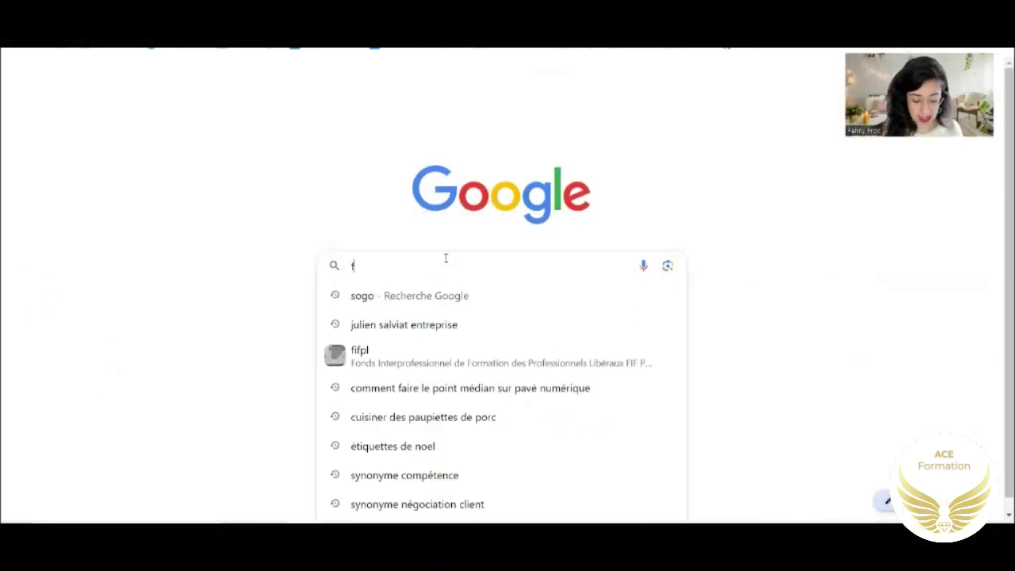
type("if pl")
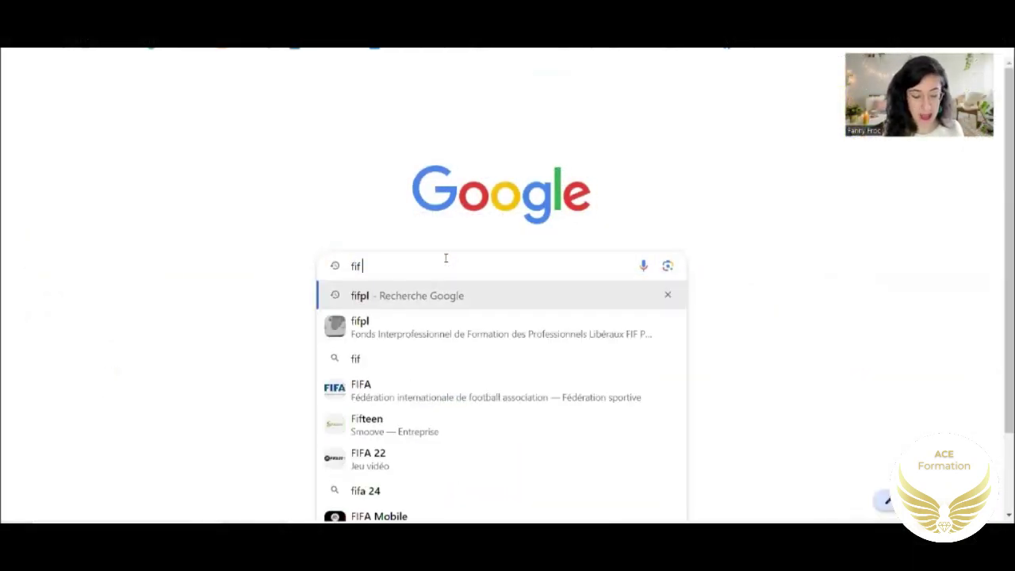
key("Return")
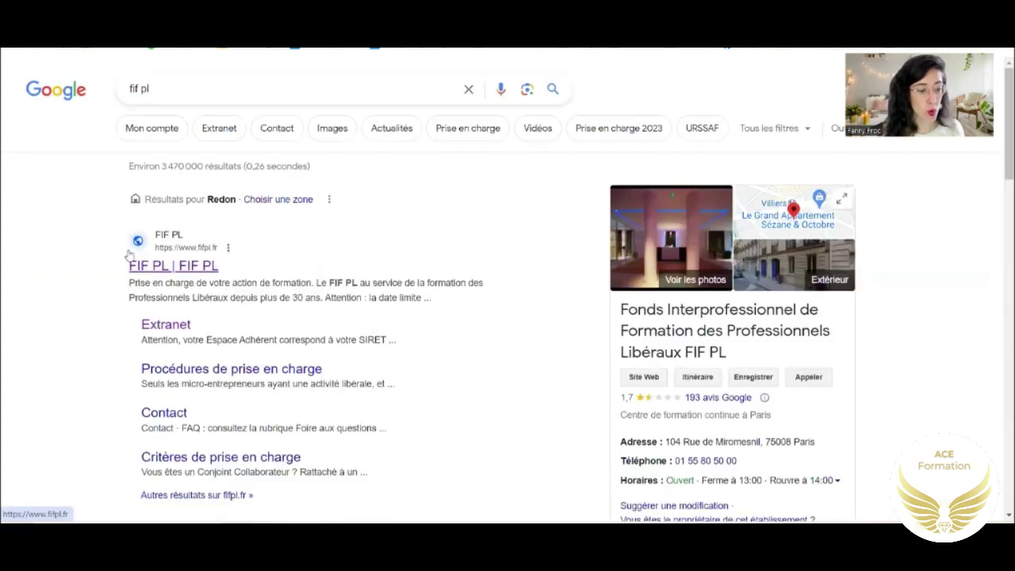
- Open fifpl.fr, go to the Professionnel libéral section and its Procédures de prise en charge page
left_click(194, 266)
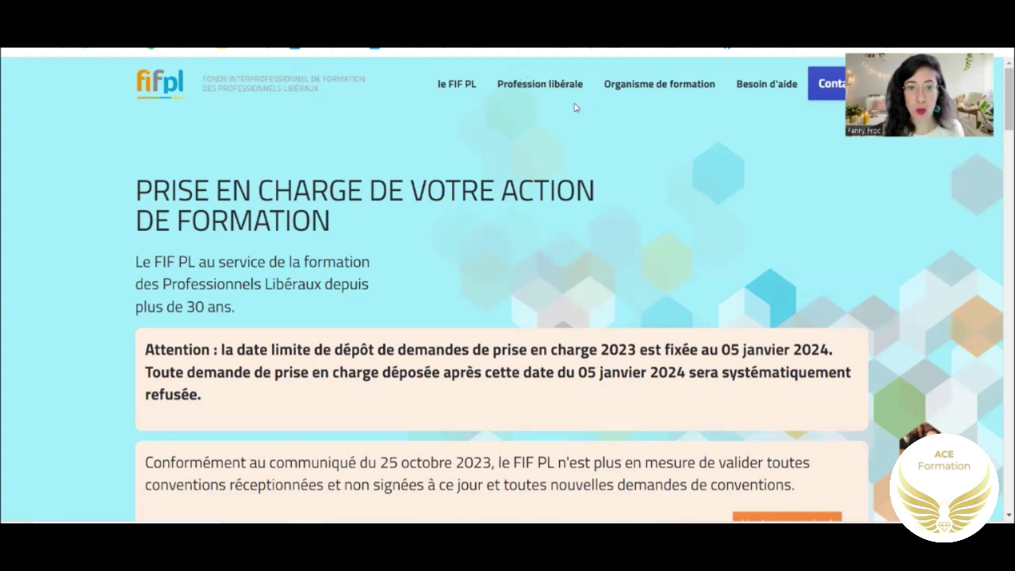
scroll(600, 232, "down", 2)
scroll(600, 231, "down", 6)
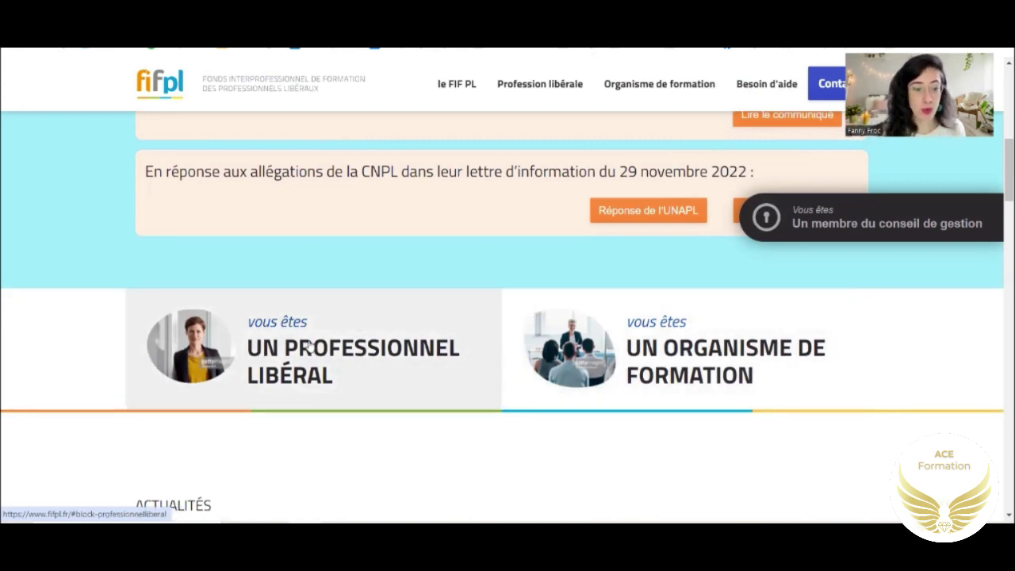
left_click(308, 345)
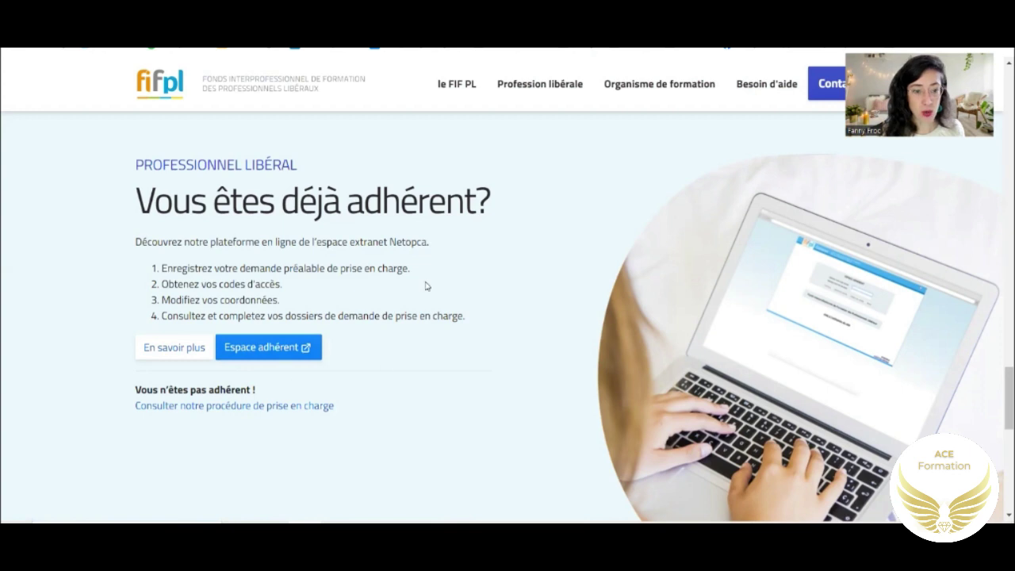
left_click_drag(137, 198, 498, 204)
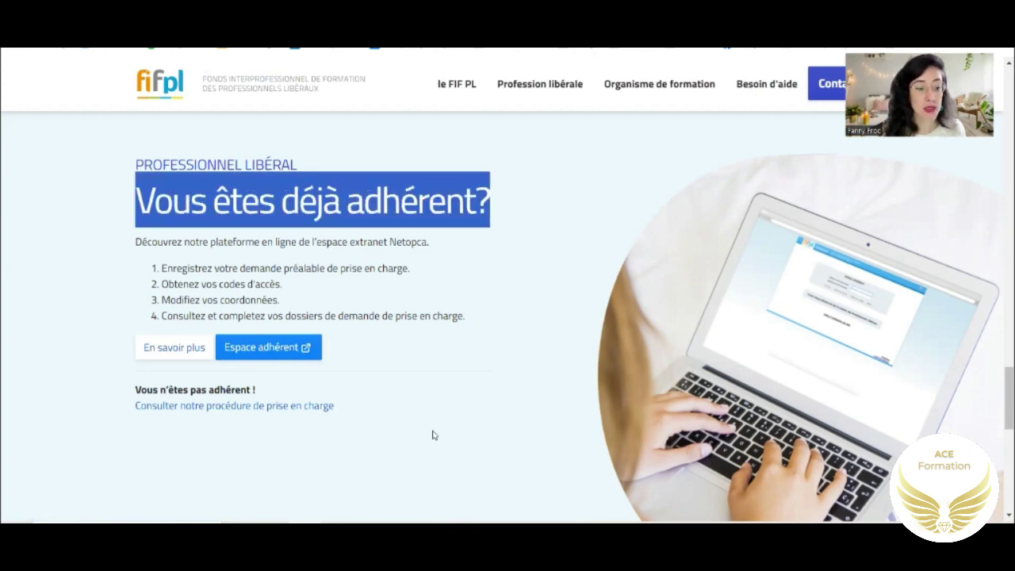
left_click(203, 409)
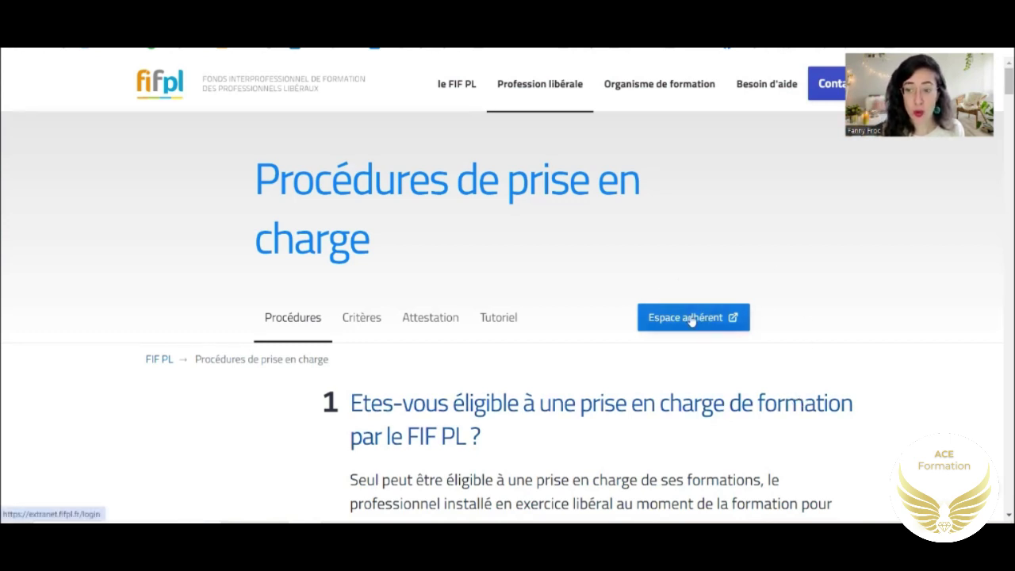
- From the Espace adhérent login page, open the 'Création de compte' membership form
left_click(666, 317)
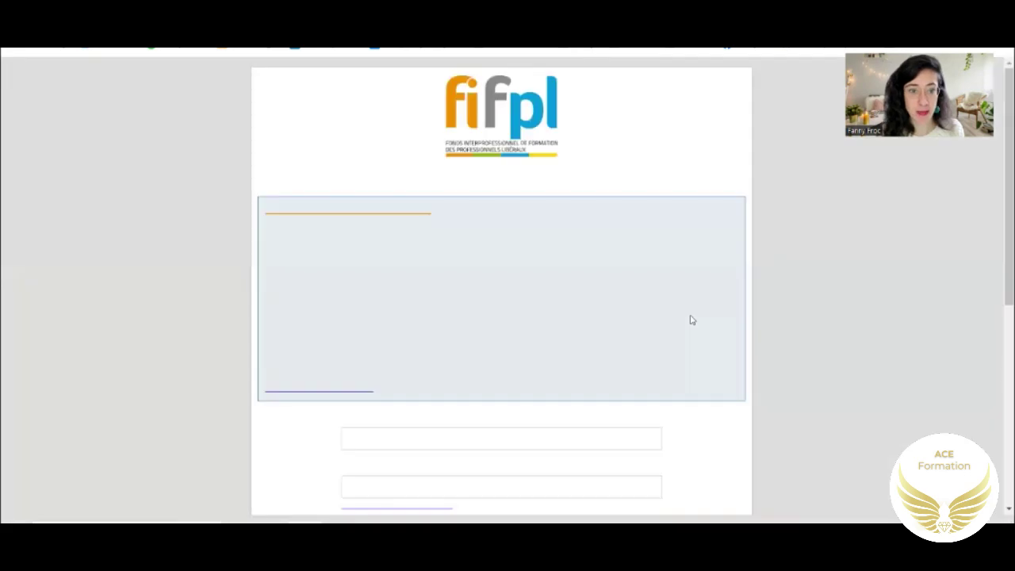
scroll(690, 315, "down", 5)
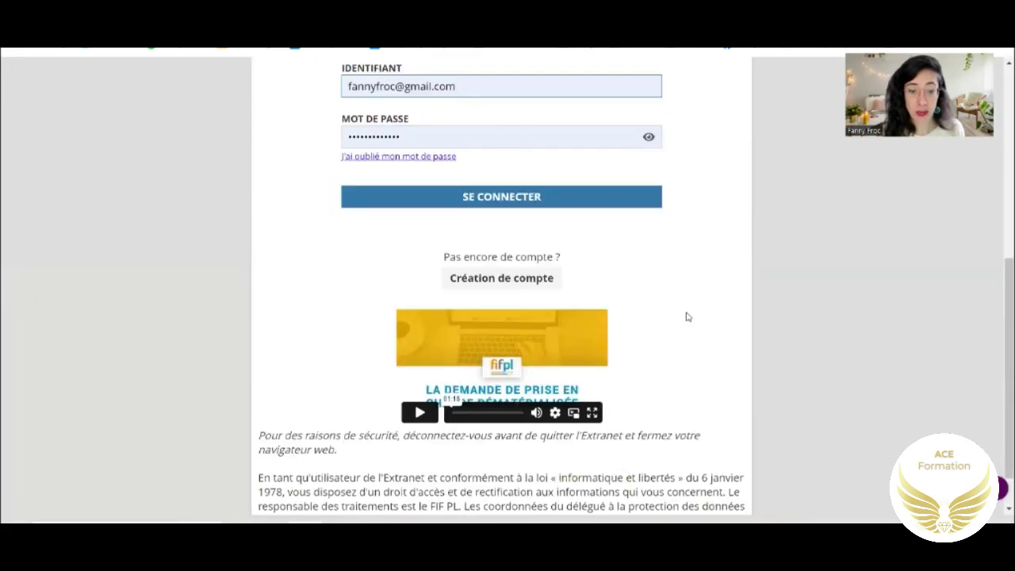
left_click(495, 281)
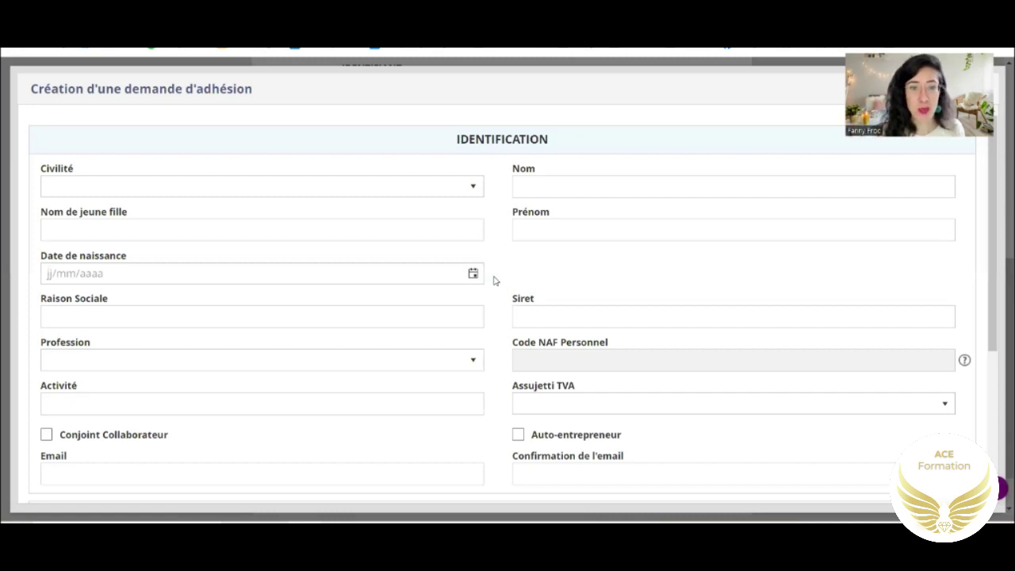
- Set Civilité to M - Monsieur, start the birth date, and enter Saint-Etienne below it
left_click(476, 187)
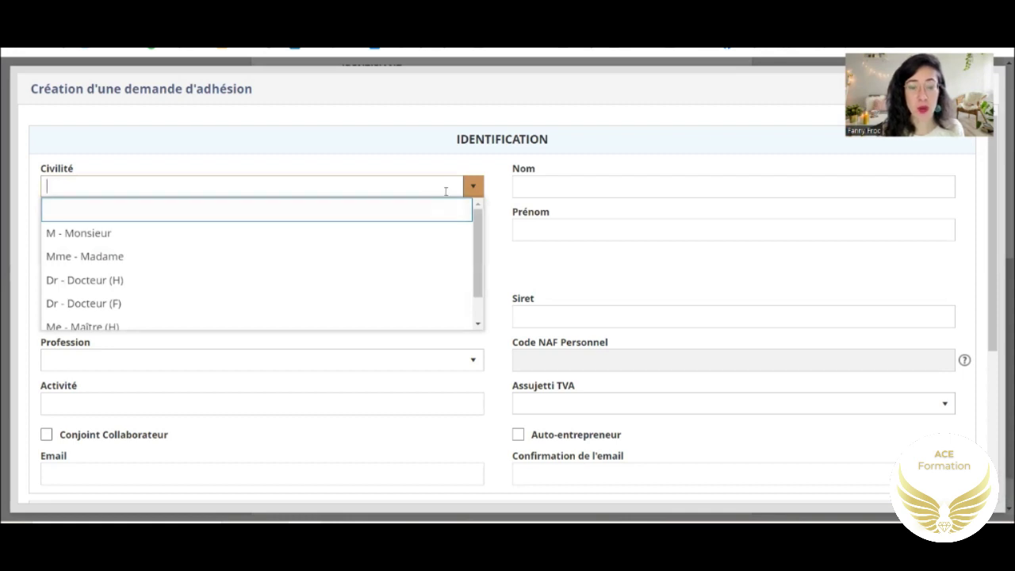
left_click(394, 234)
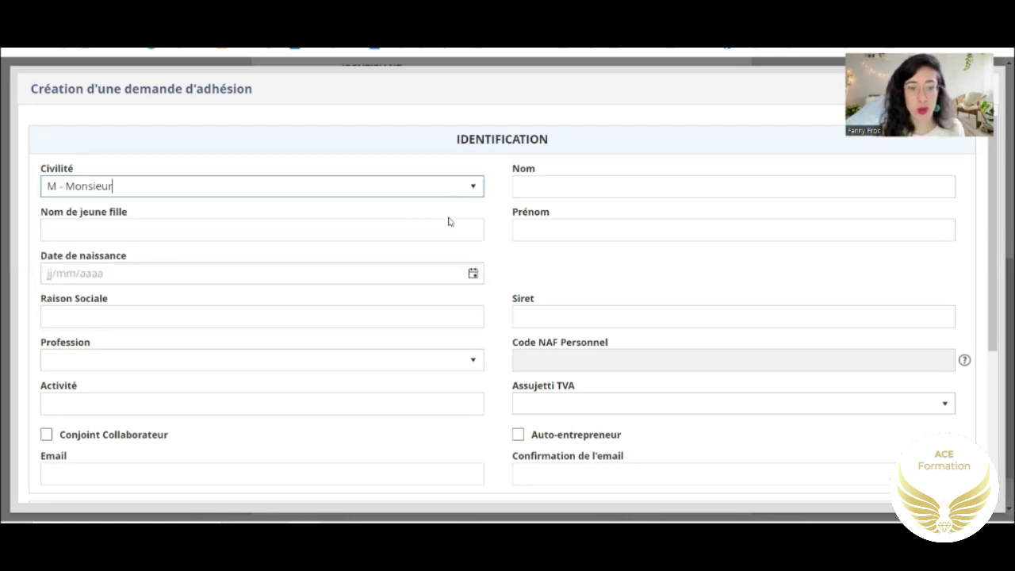
left_click(390, 272)
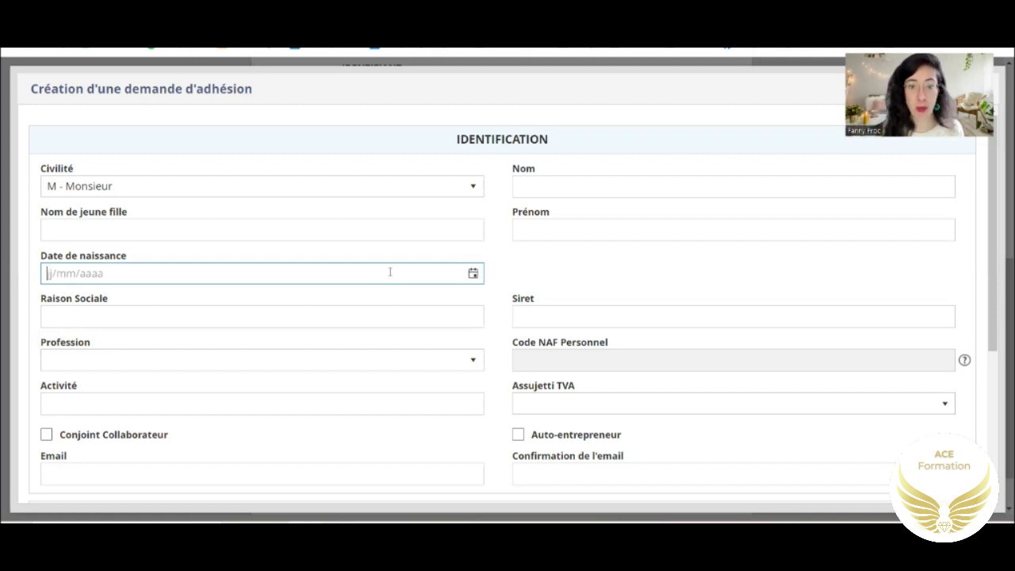
type("2")
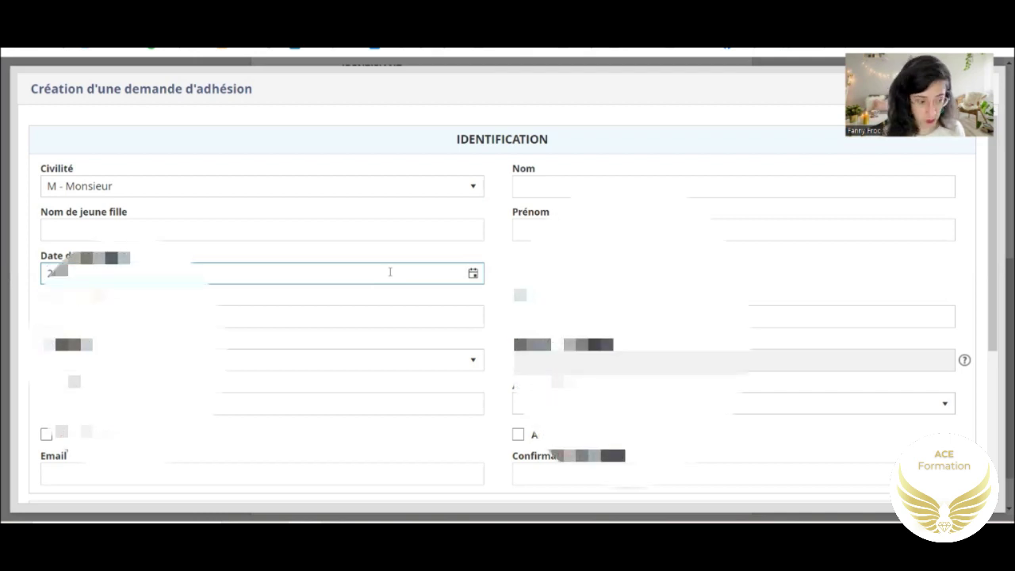
left_click(375, 317)
type("Saint-Etienne")
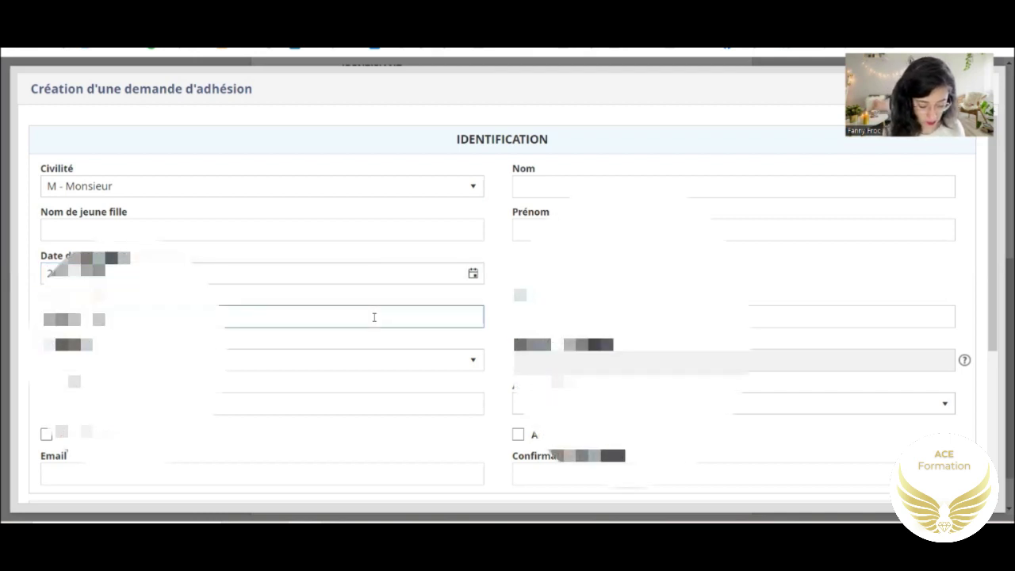
- Choose the activity code 9999AG - Autres travailleurs indépendants and confirm the selection
left_click(373, 360)
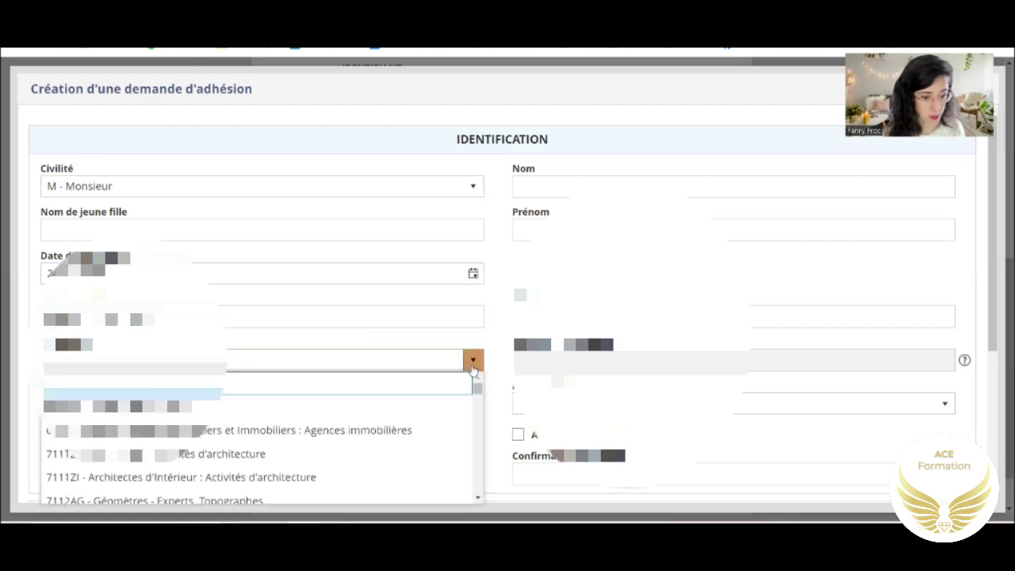
scroll(356, 438, "down", 5)
scroll(355, 438, "down", 3)
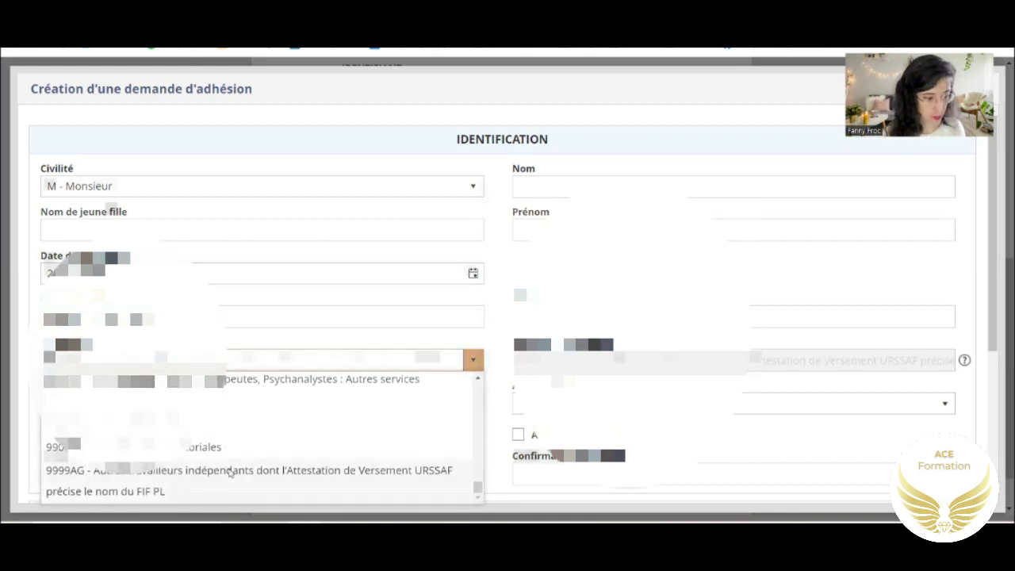
left_click(361, 470)
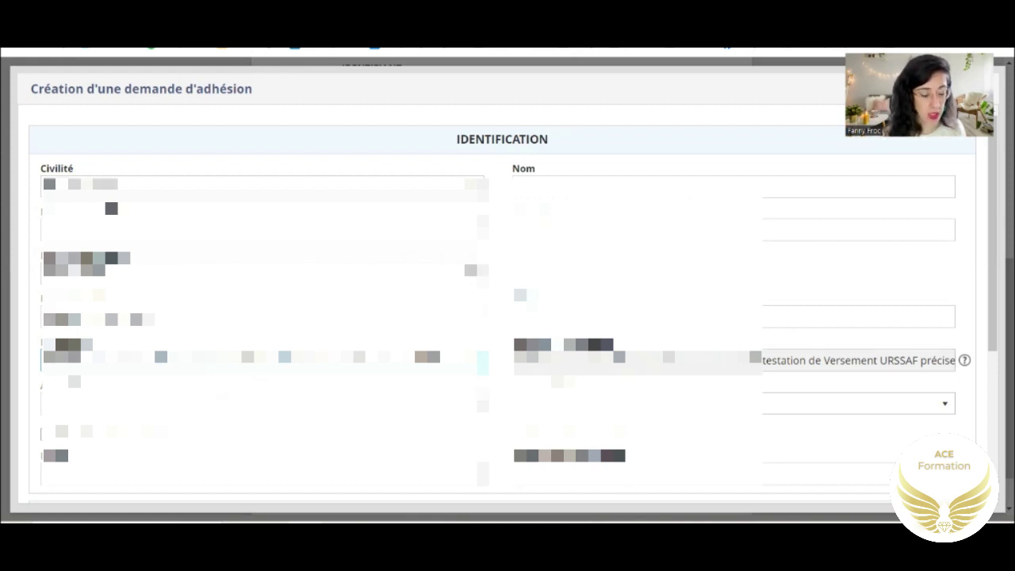
left_click(476, 363)
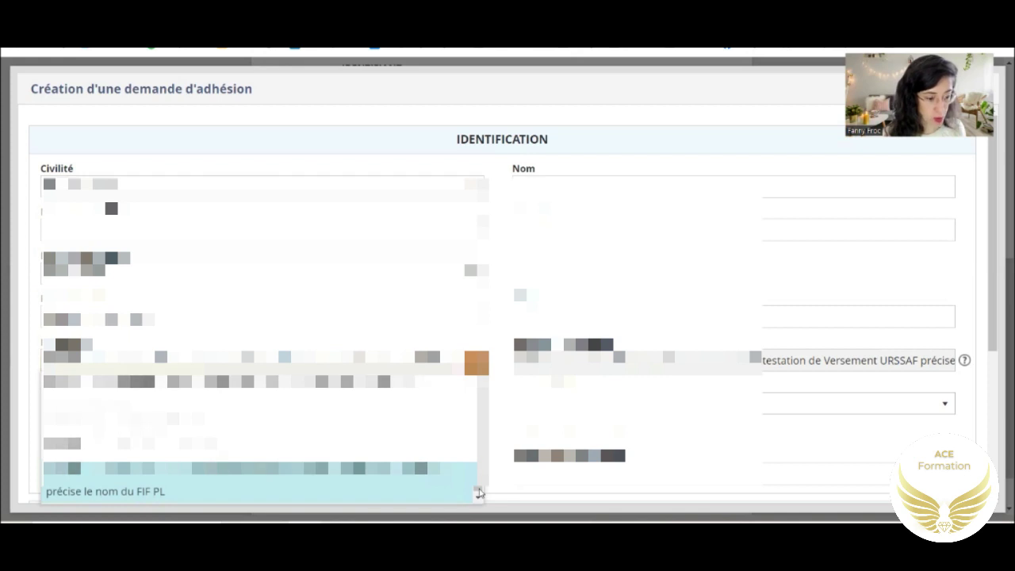
scroll(476, 487, "down", 2)
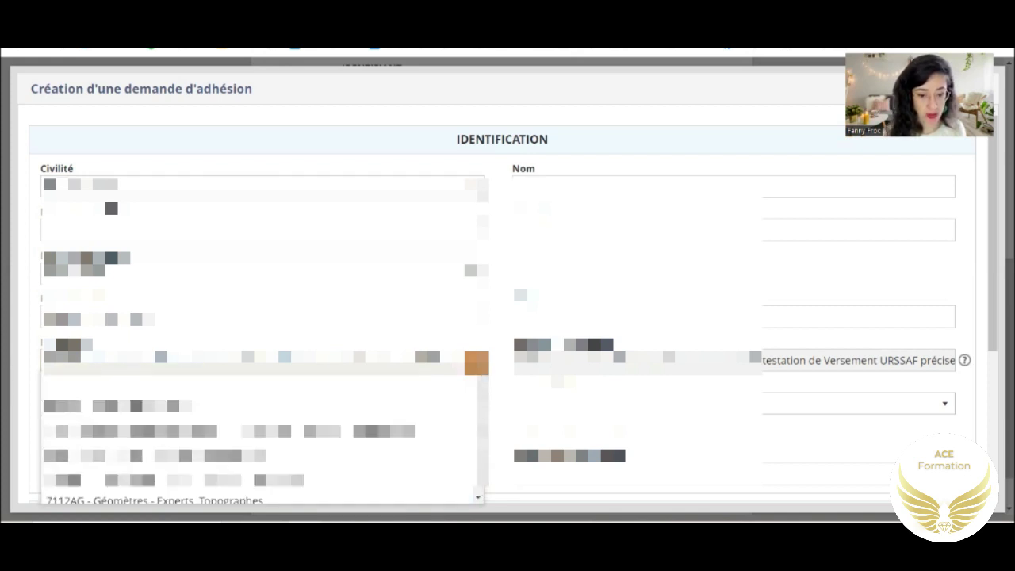
left_click(238, 431)
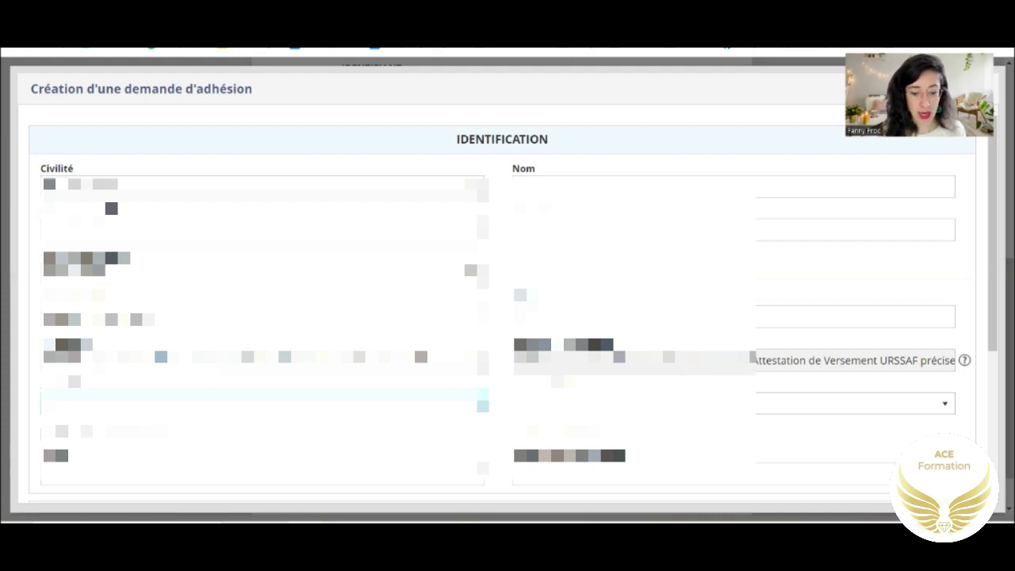
- Pick the dropdown option and enter the applicant's last name, first name and 01/01/1990 birth date
left_click(944, 404)
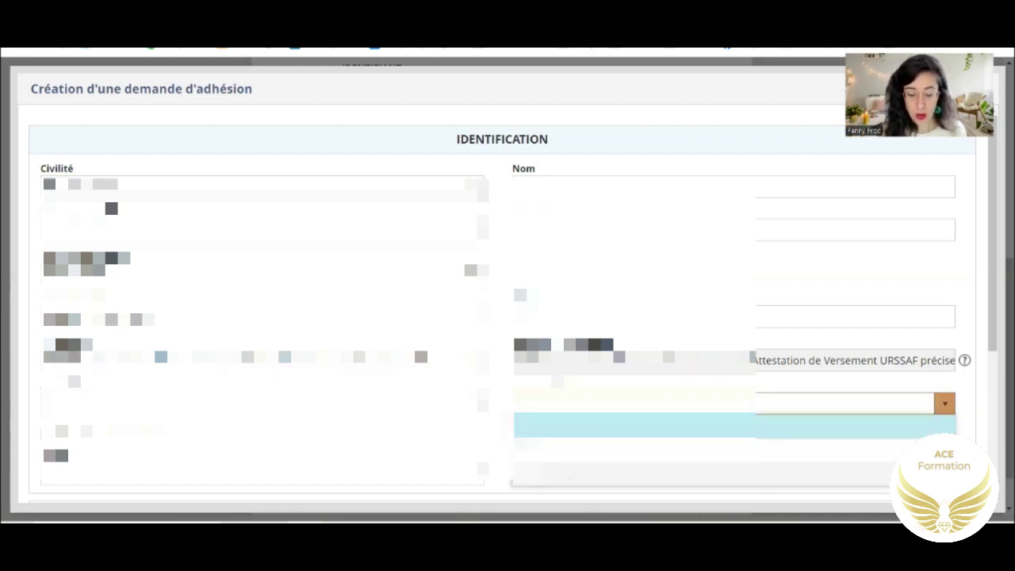
left_click(735, 426)
left_click(855, 186)
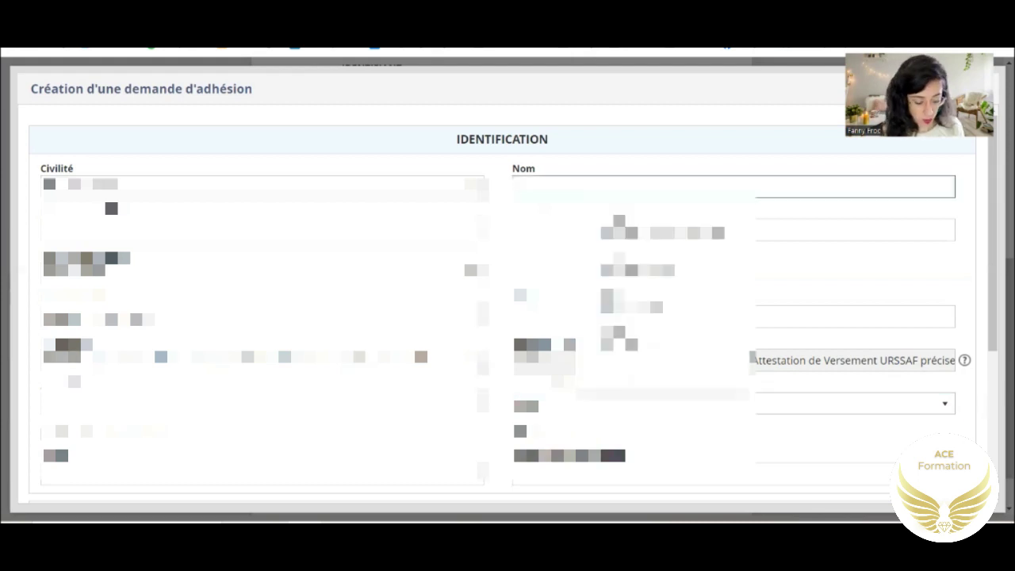
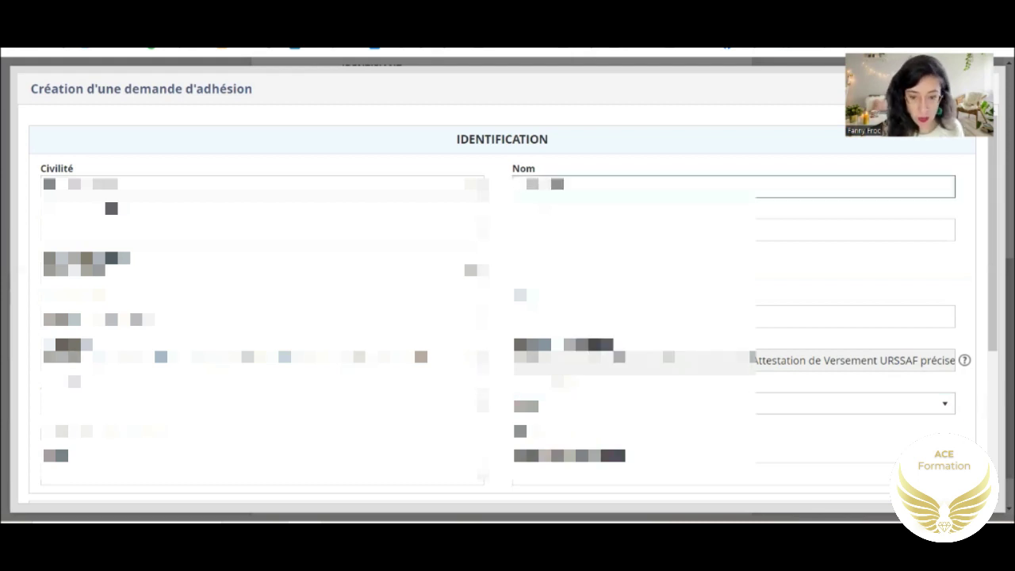
key("Tab")
key("Tab")
type("01/01/1990")
- Enter the applicant's e-mail address, phone number and mobile number
left_click(347, 405)
scroll(346, 405, "down", 1)
scroll(346, 406, "up", 1)
scroll(347, 406, "down", 2)
key("Tab")
type("06123456")
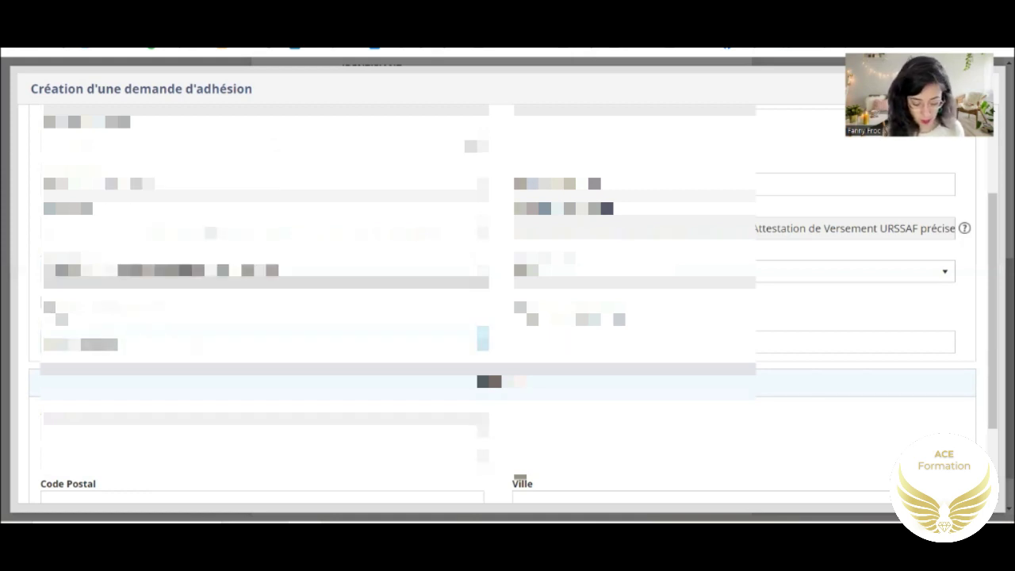
type("78")
key("Tab")
type("0612345678")
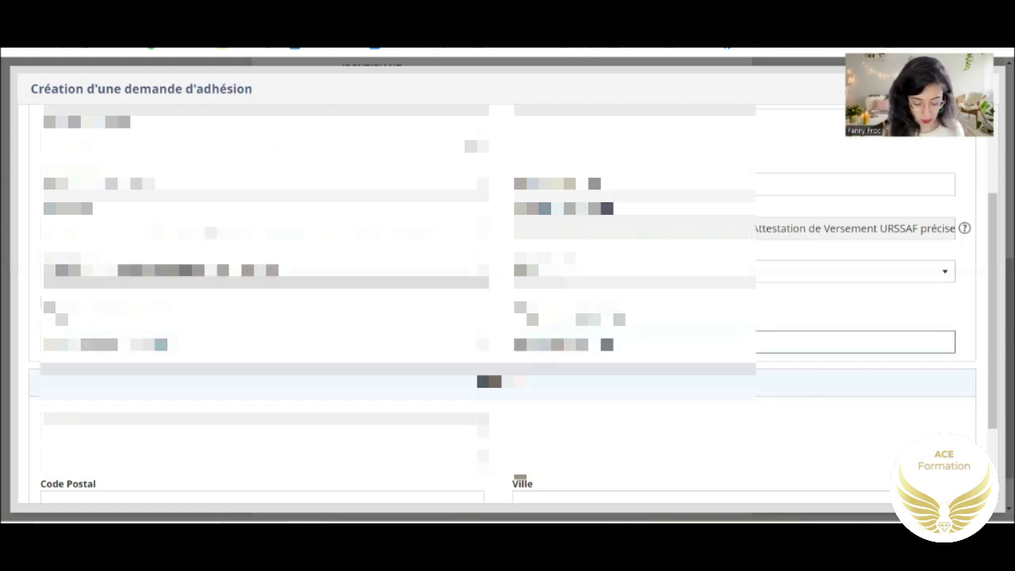
type("78")
- Enter the street address and postal code, then pick the matching city from the list
key("Tab")
type("12 rue de")
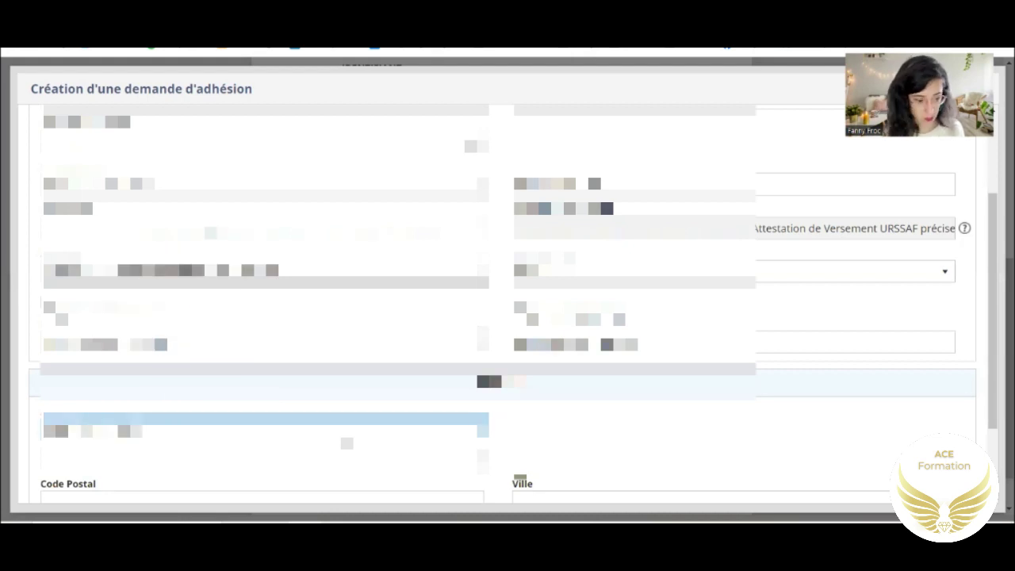
key("Tab")
type("75001")
key("Tab")
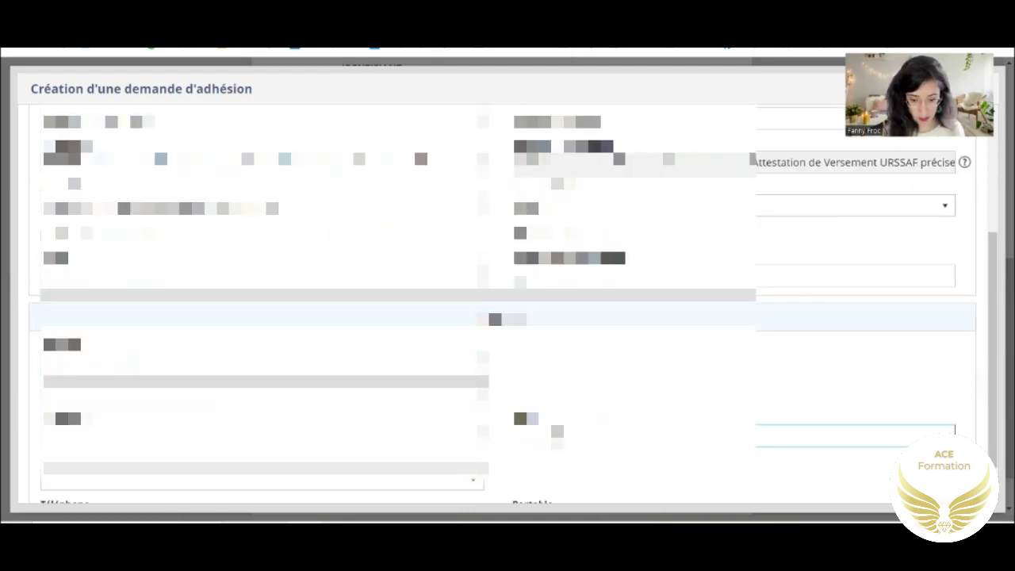
left_click(944, 435)
left_click(781, 380)
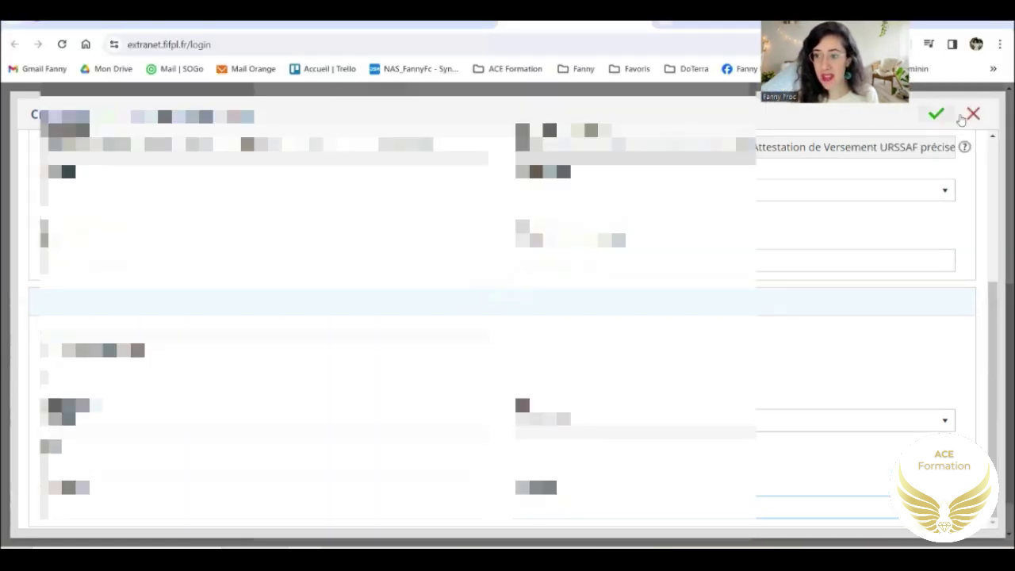
- Submit the membership request with the green check mark at the top right
left_click(936, 118)
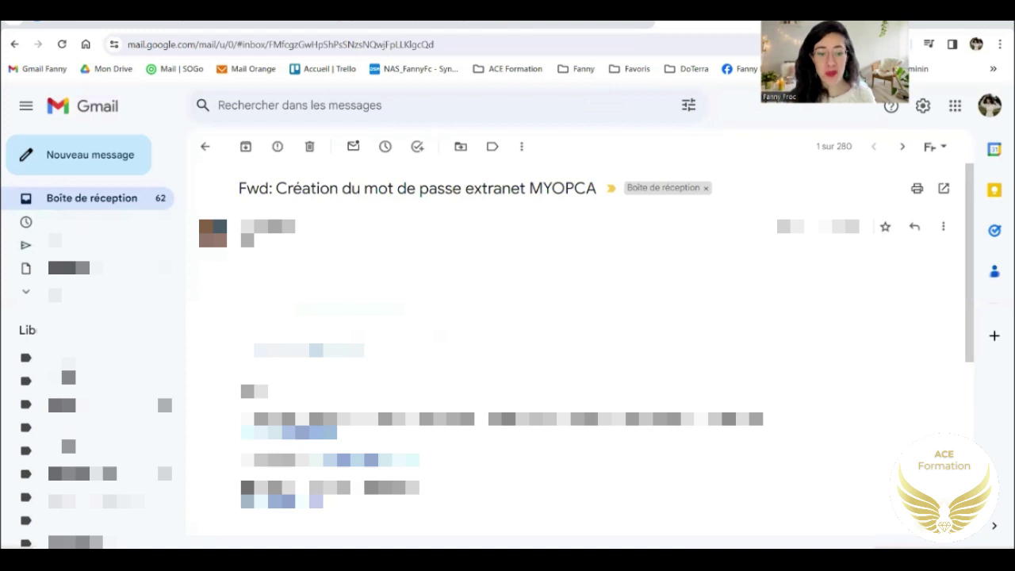
- Scroll down the FIF PL password-creation email to reach its link
scroll(579, 357, "down", 2)
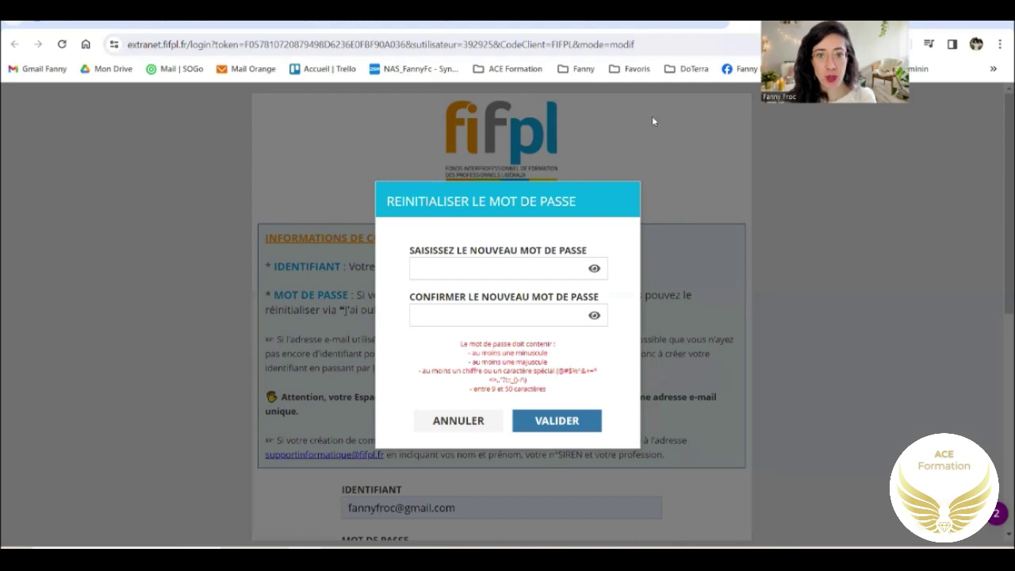
- Type a new password in the reset dialog, reveal it to check it, and validate
left_click(525, 263)
left_click(884, 286)
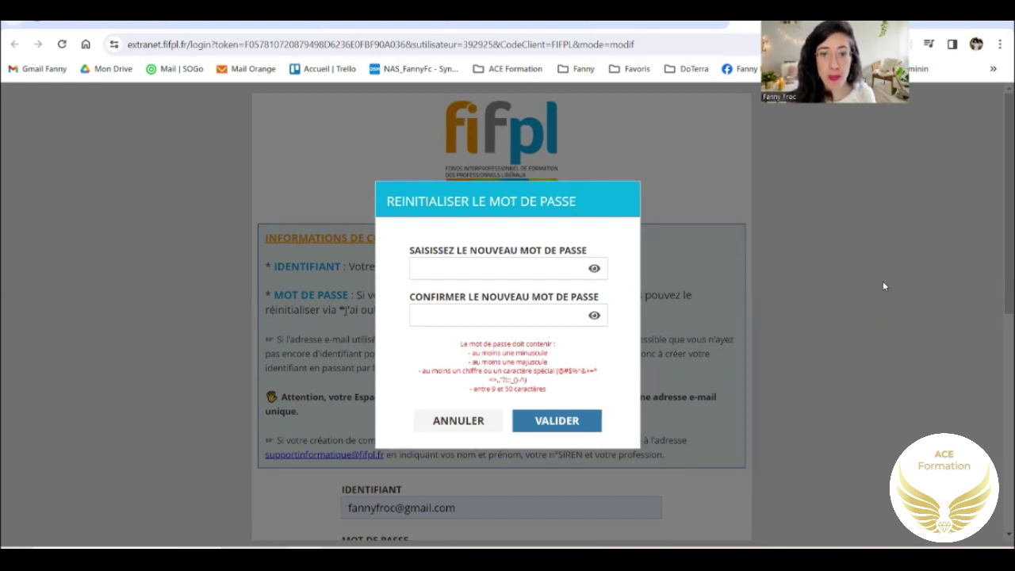
left_click(537, 269)
type("•••••••")
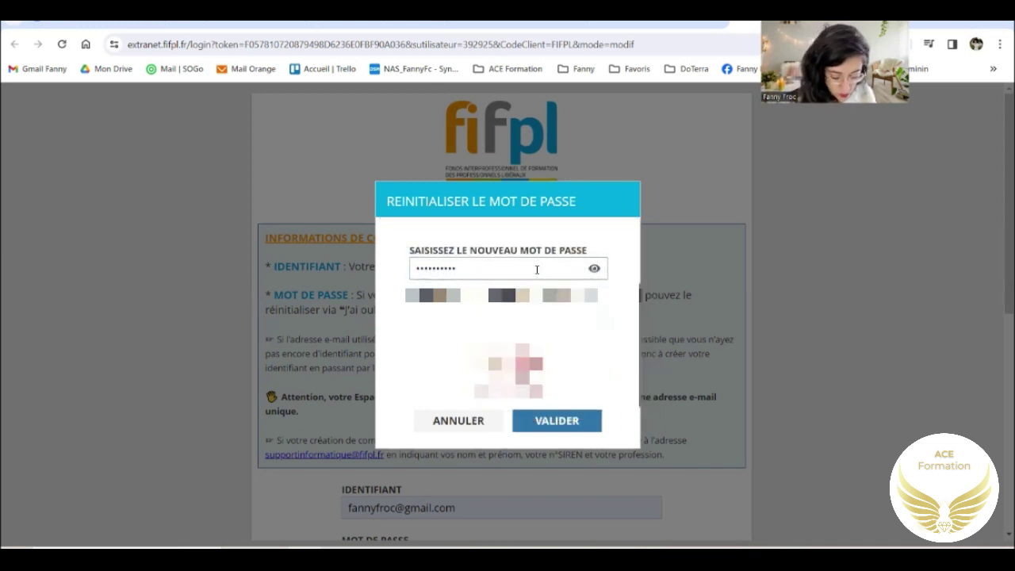
left_click(594, 268)
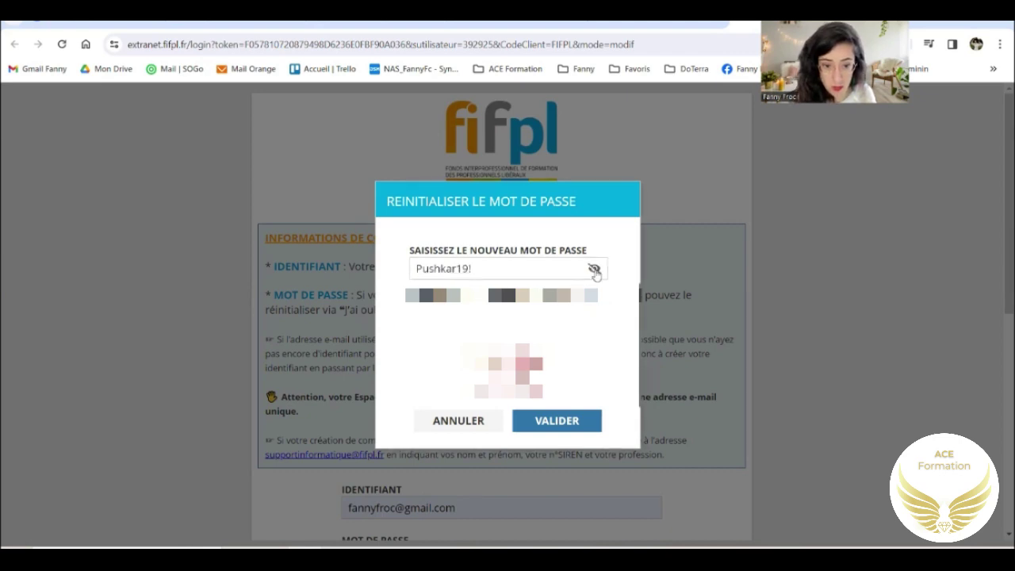
left_click(566, 427)
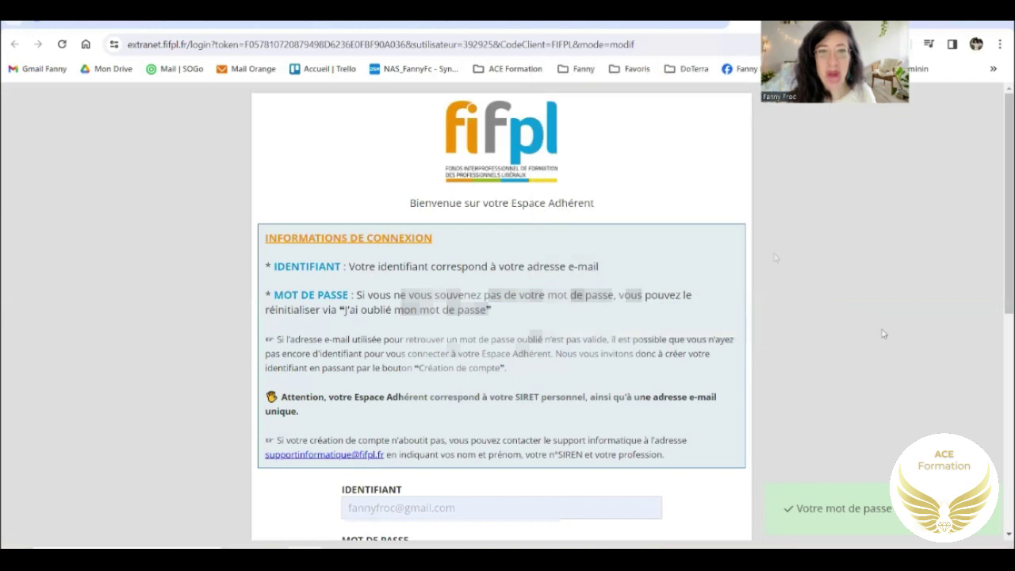
- Sign in with the account e-mail as IDENTIFIANT and the new password via SE CONNECTER
scroll(884, 334, "down", 1)
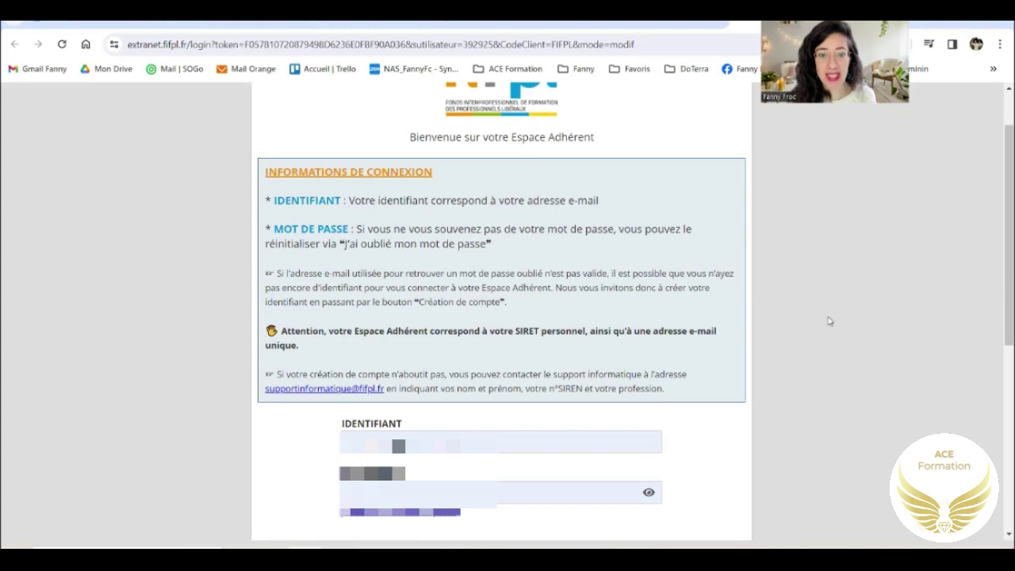
scroll(849, 324, "down", 1)
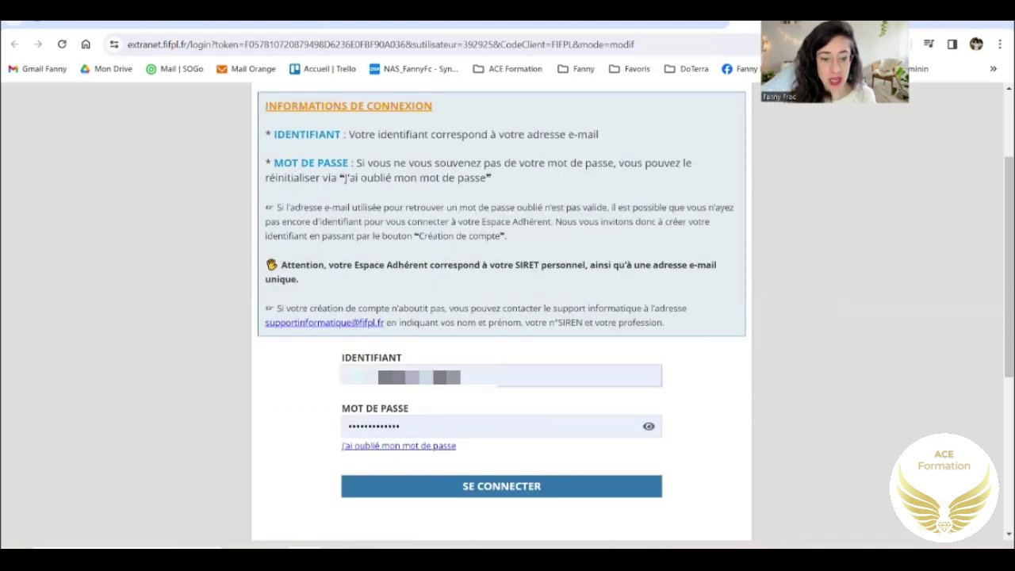
left_click(396, 377)
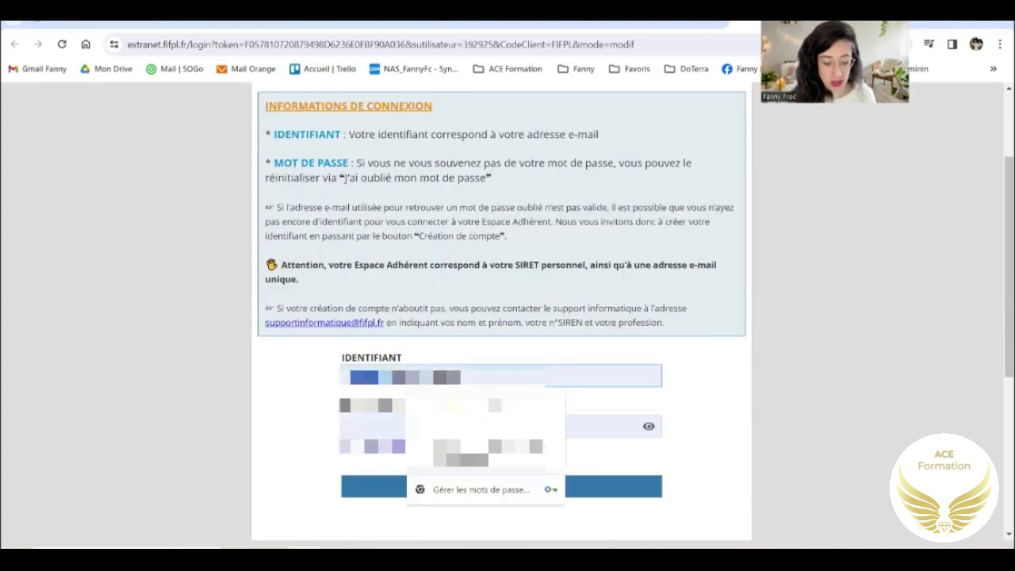
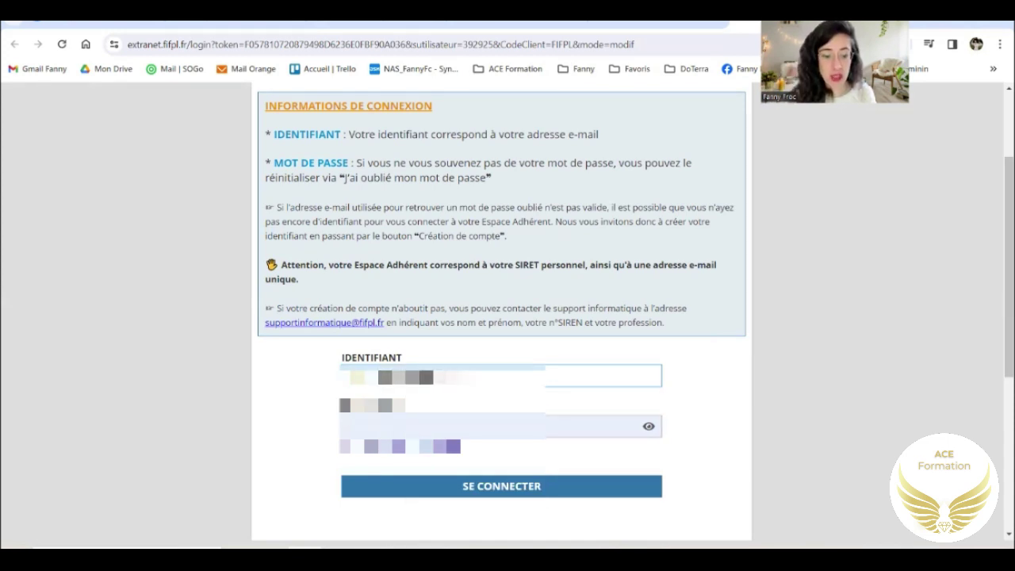
left_click(341, 425)
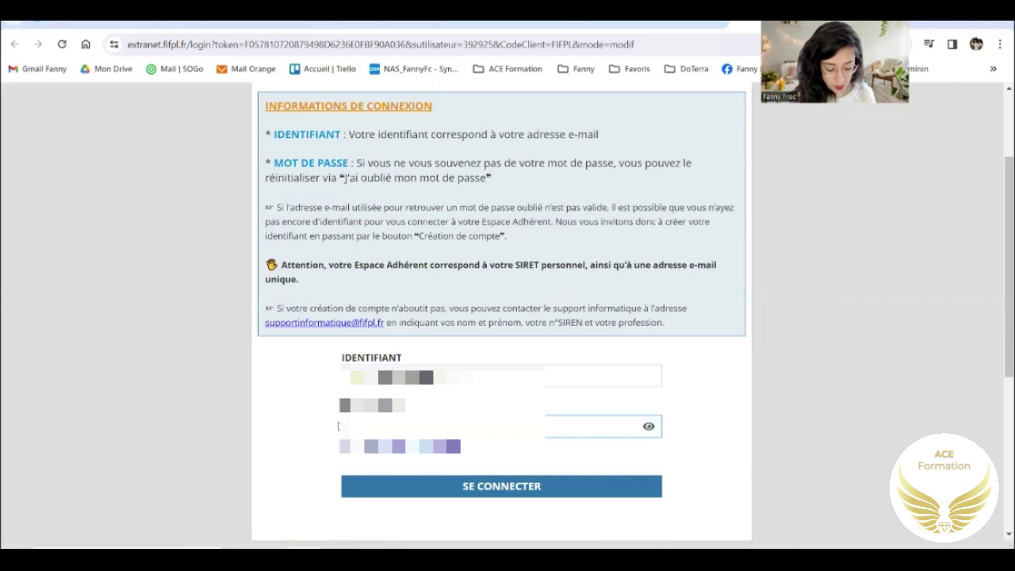
left_click(521, 487)
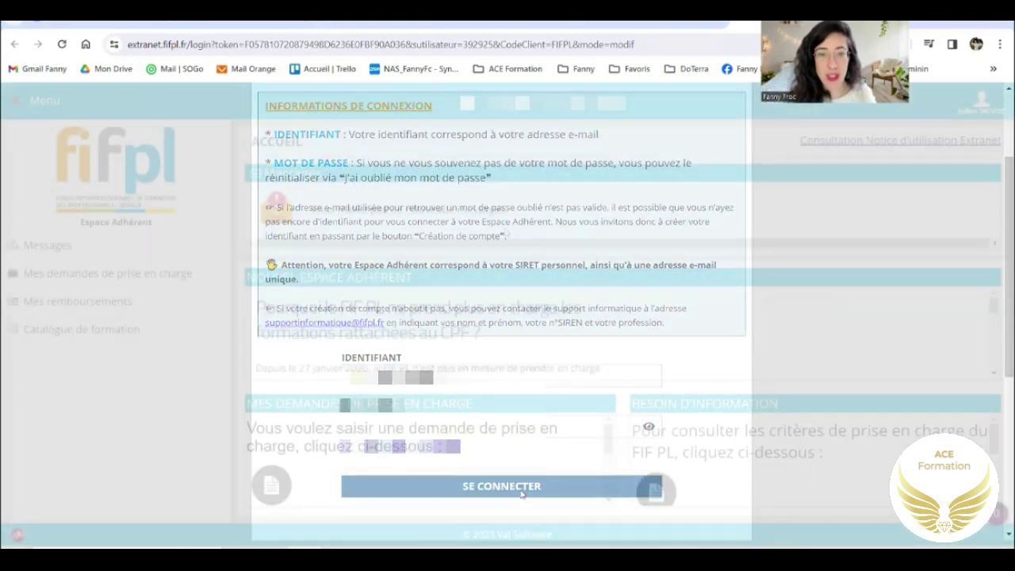